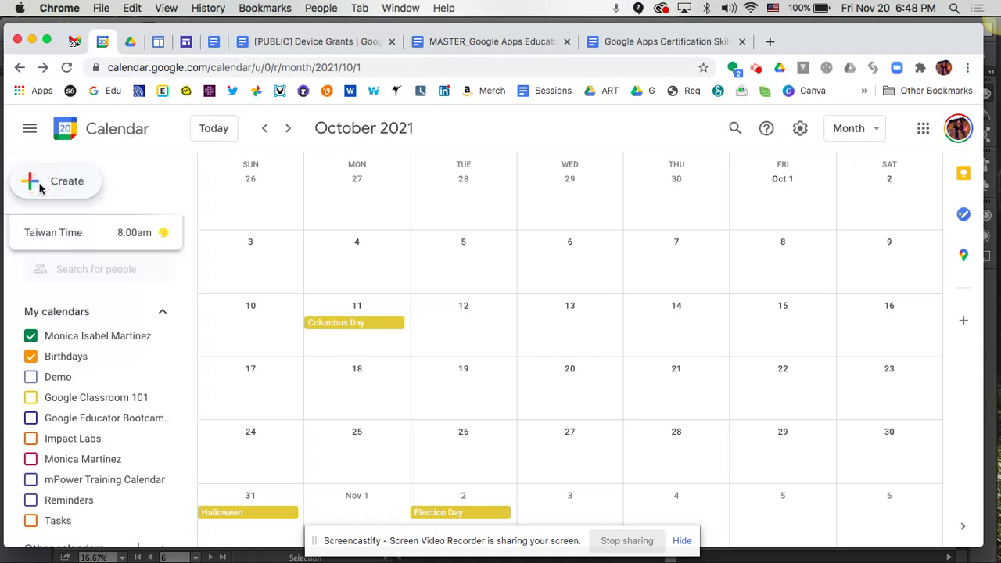
Create a new event for October 1, 2021 and open its full set of options
click(39, 188)
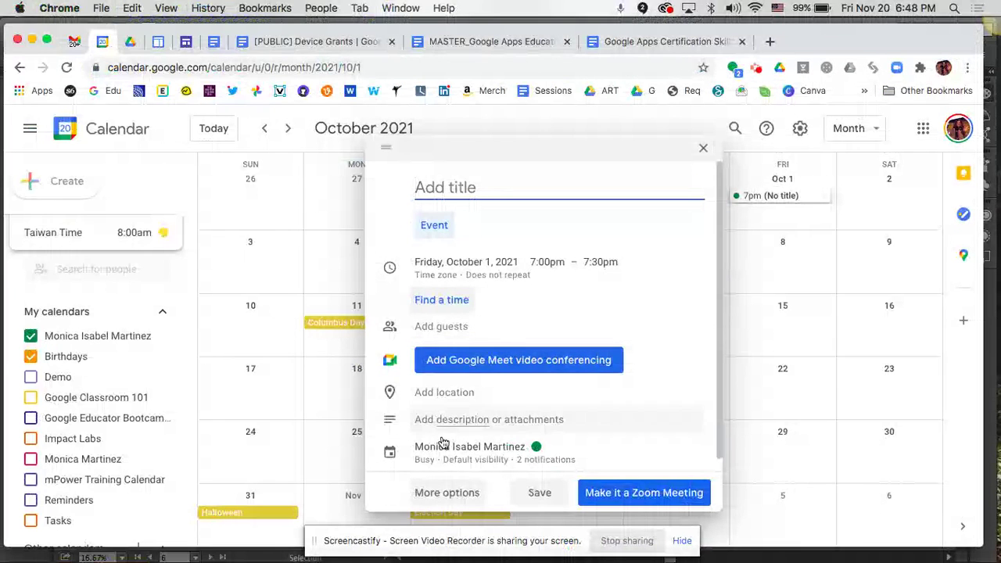
scroll(438, 422, down, 1)
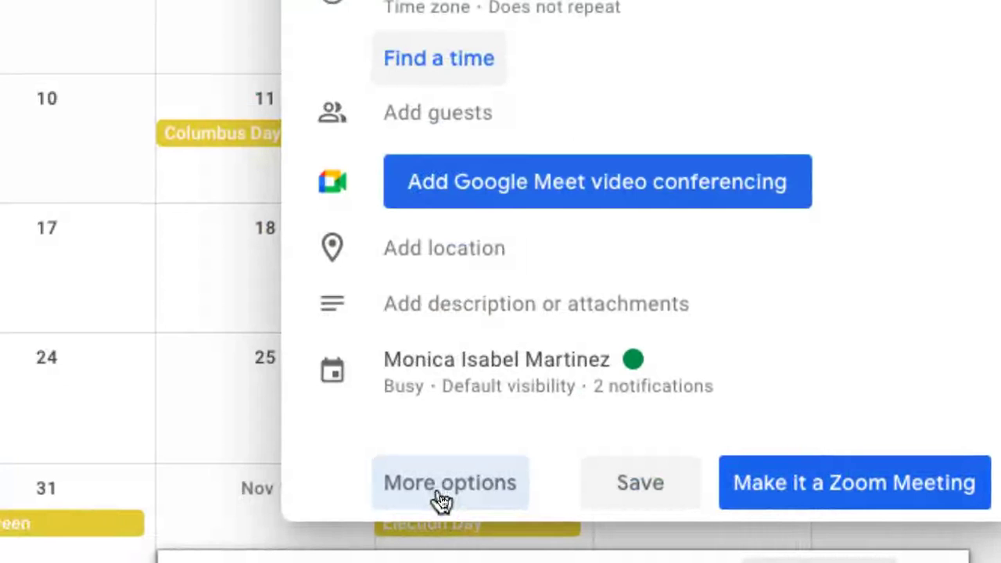
click(442, 501)
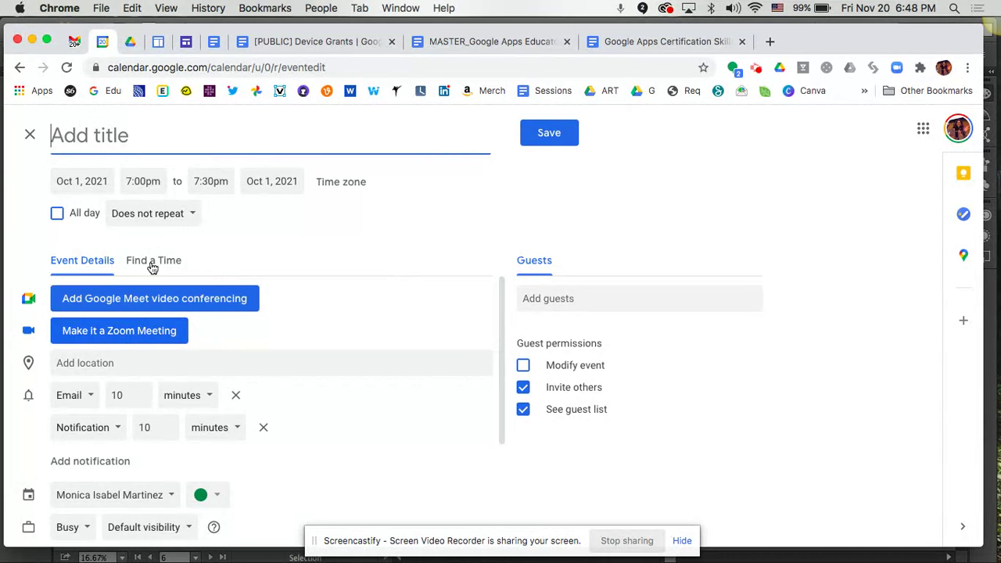
Check the delivery types available for the event's email reminder
scroll(99, 443, down, 2)
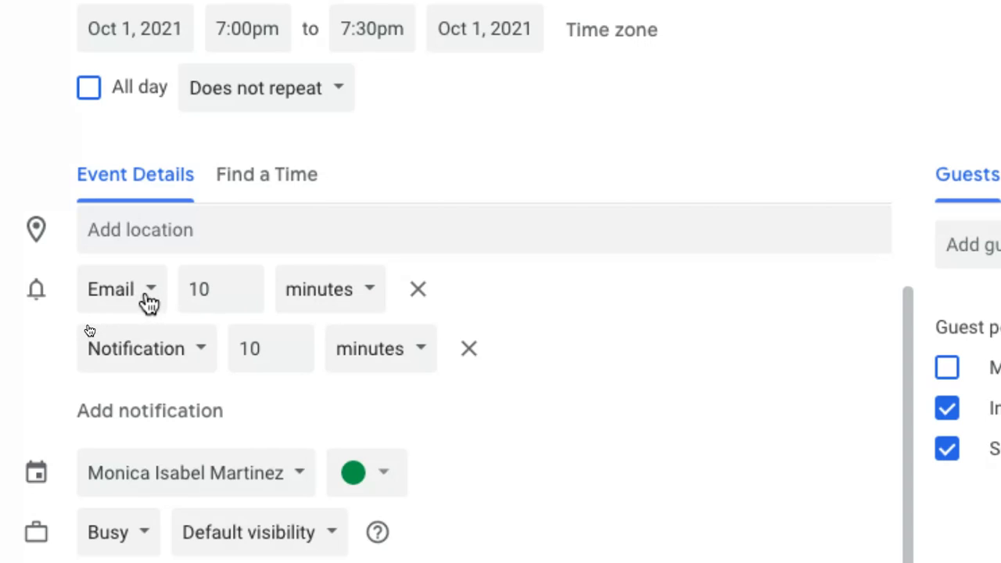
click(147, 301)
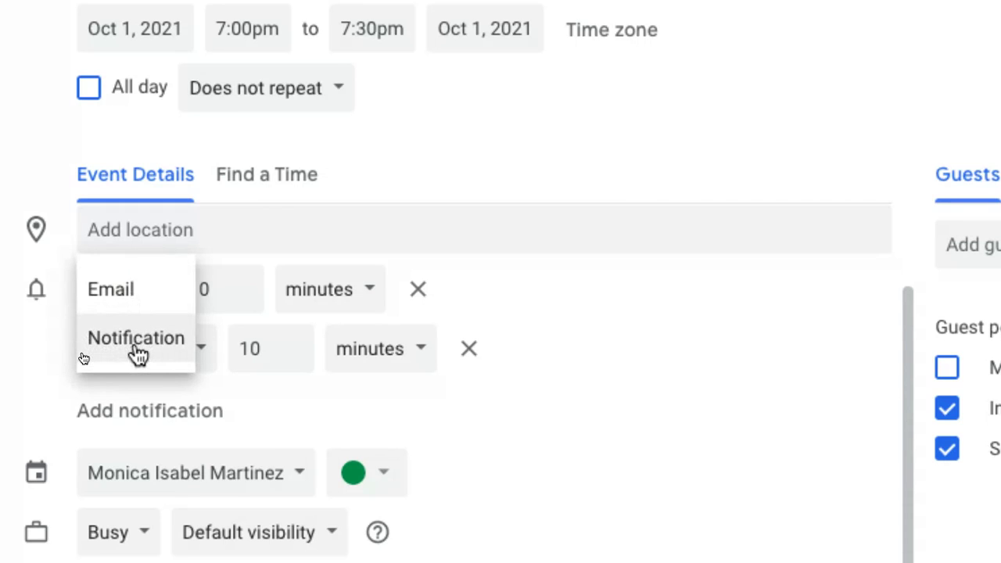
click(47, 380)
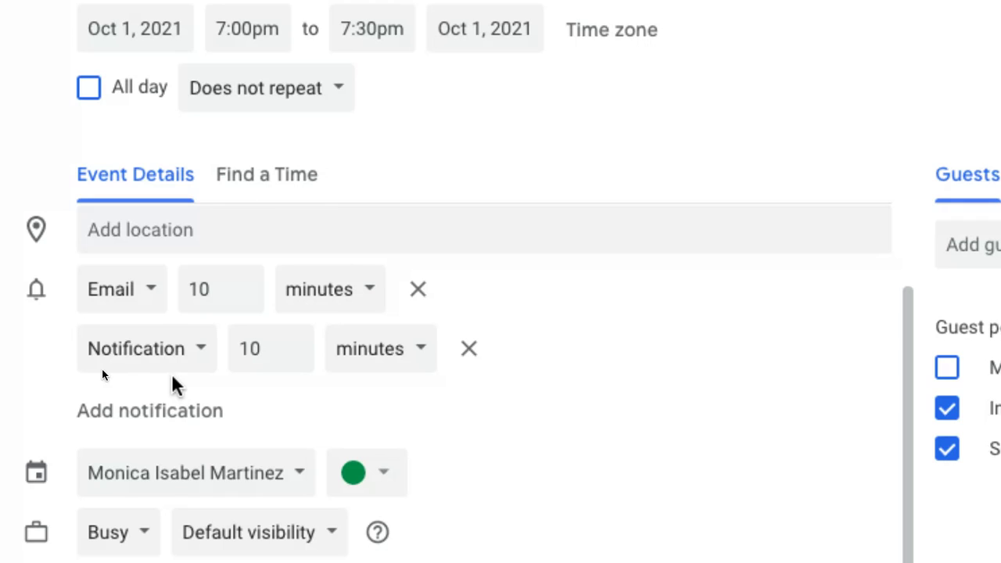
Set the event's email reminder to 5 minutes and check the available time units
click(223, 286)
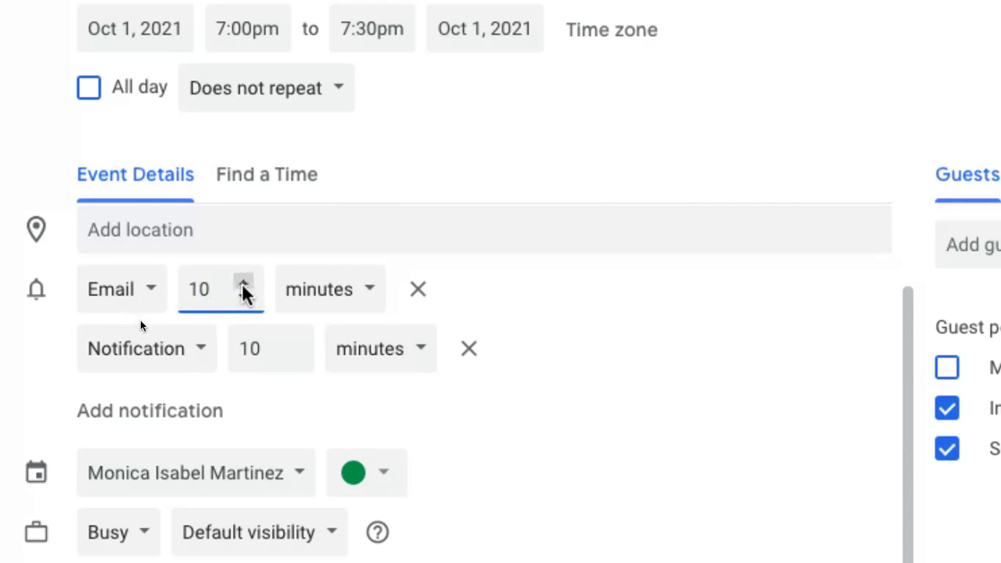
click(244, 298)
click(243, 298)
click(243, 298)
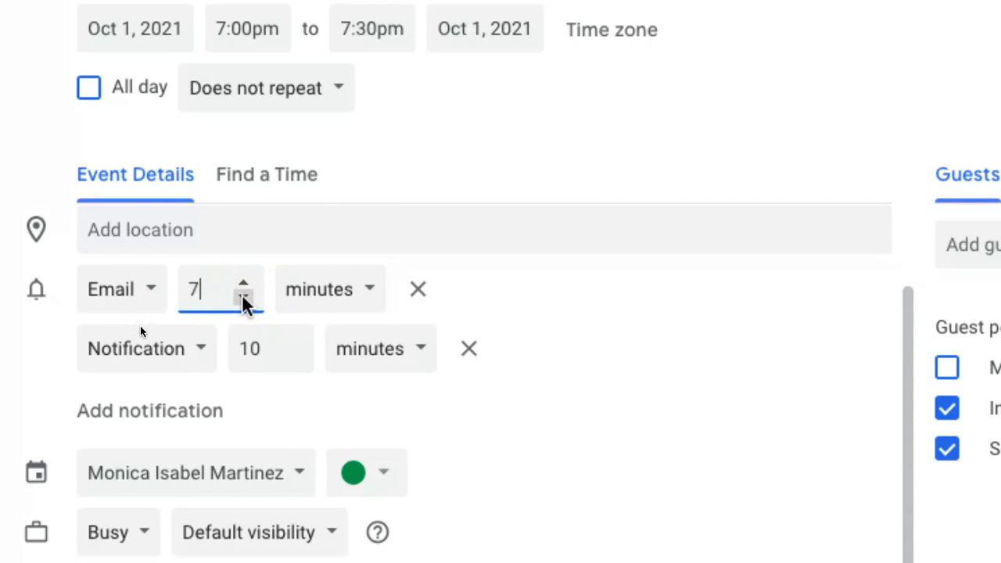
click(243, 298)
click(243, 298)
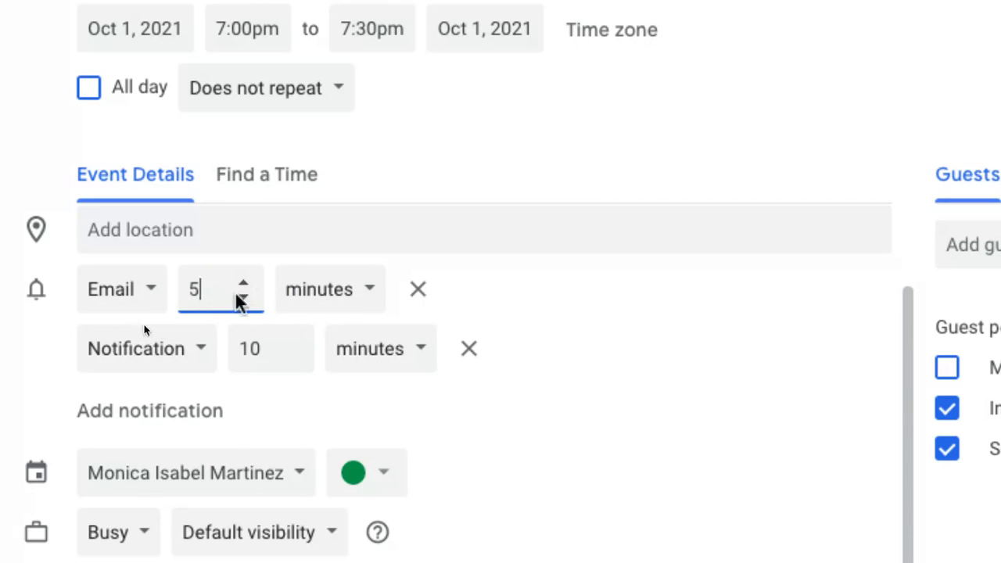
click(379, 293)
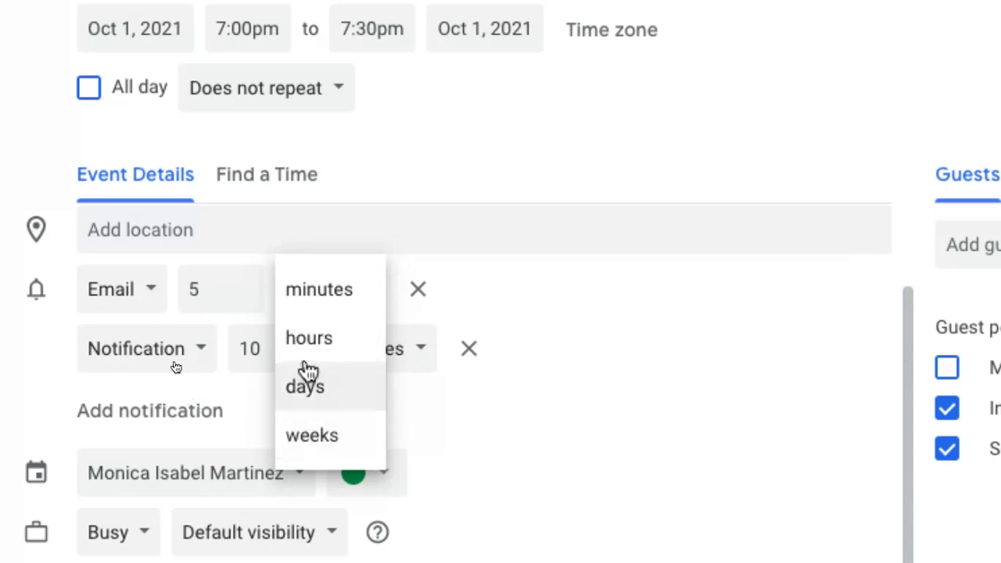
click(258, 298)
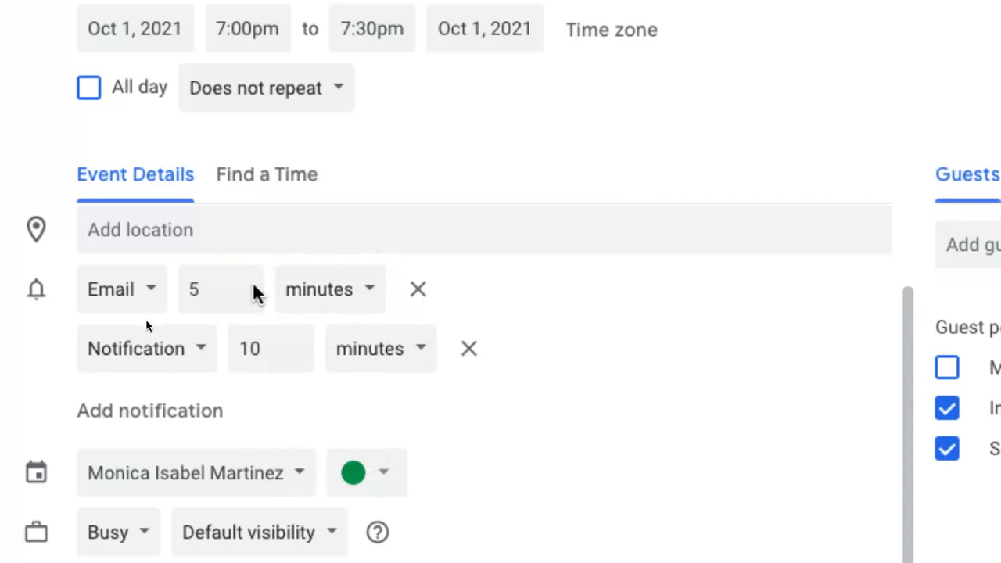
Raise the event's email reminder to 10 minutes
click(237, 285)
click(239, 285)
click(241, 284)
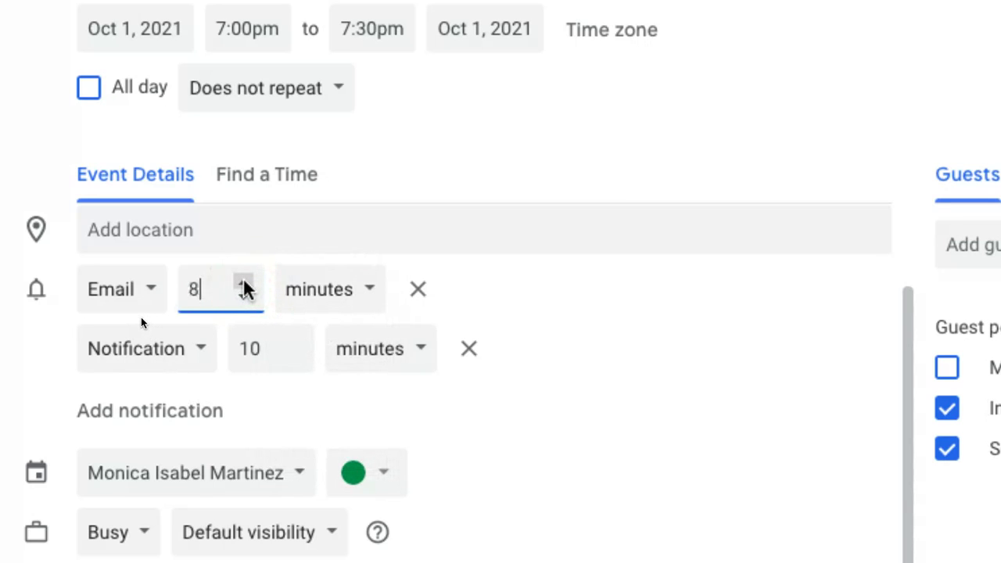
click(242, 283)
click(243, 283)
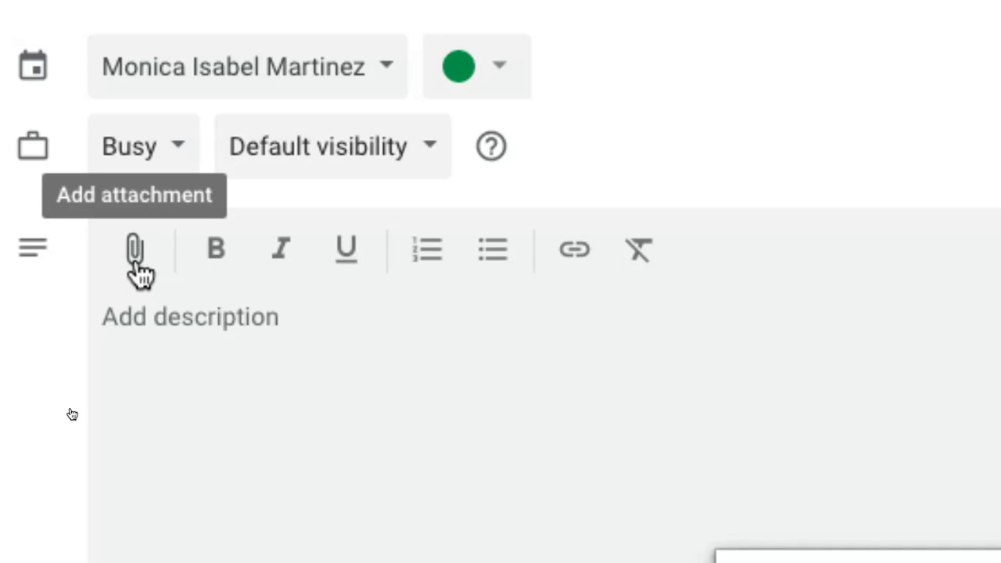
Turn off the See guest list and Invite others permissions for the event's guests
click(201, 313)
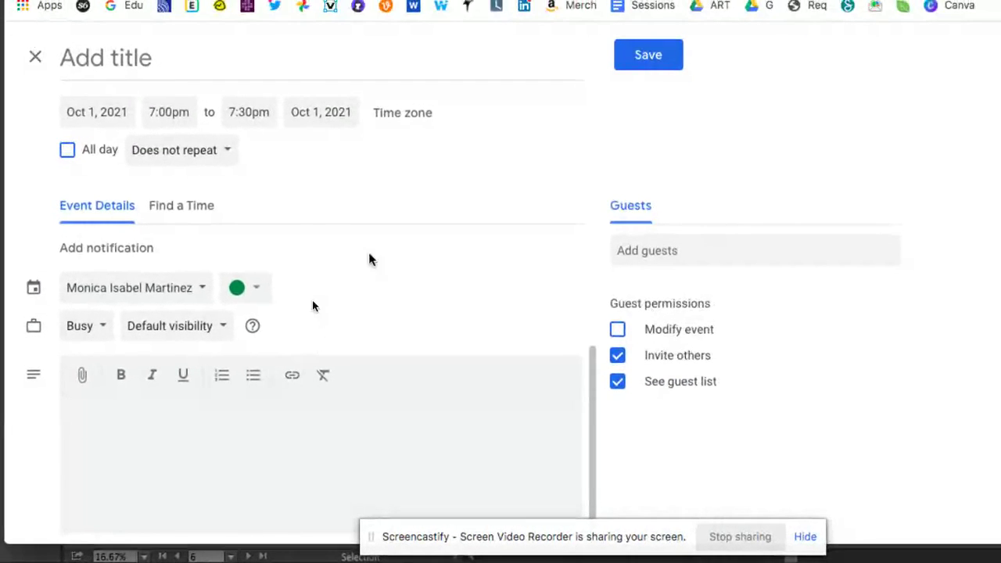
scroll(340, 237, up, 3)
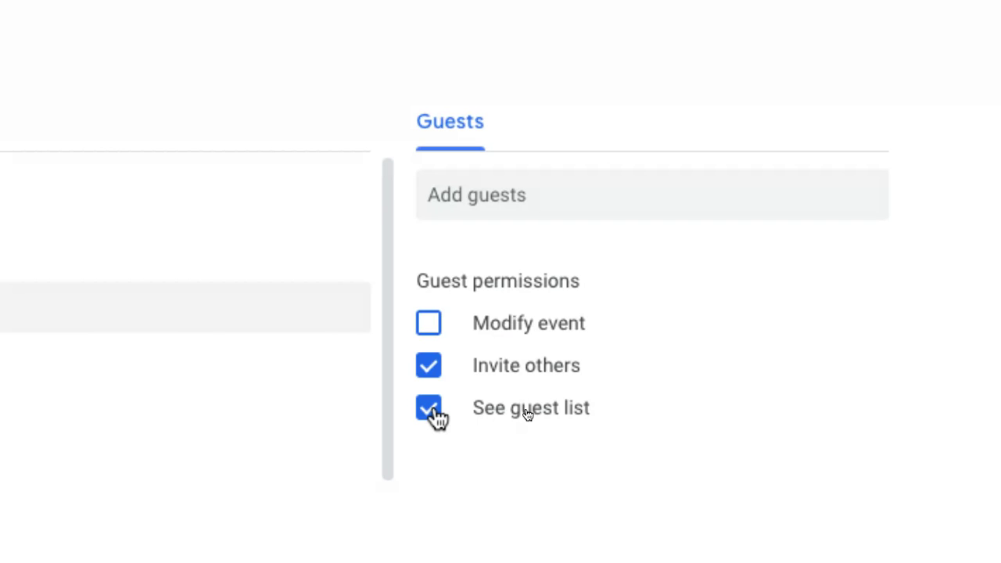
click(433, 409)
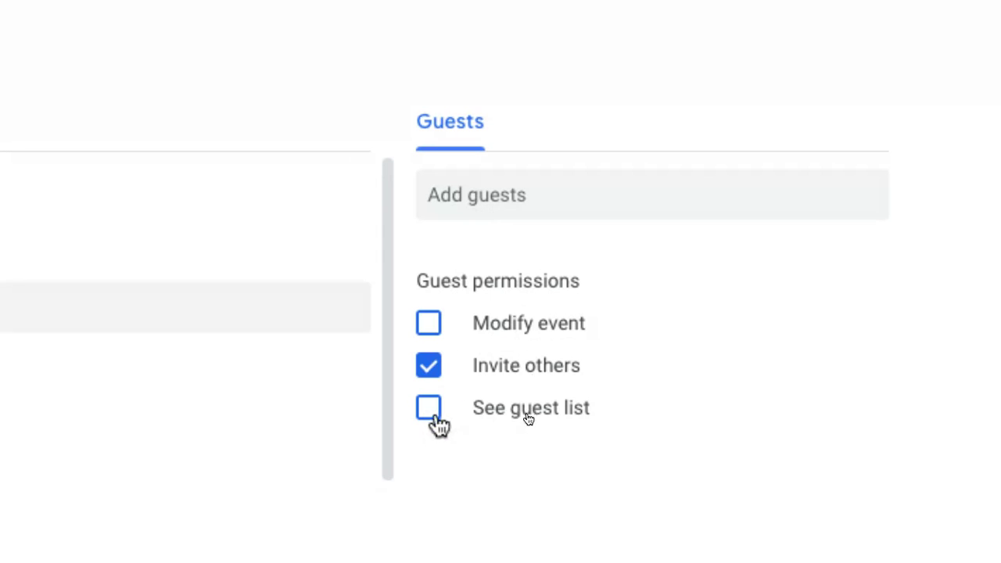
click(432, 372)
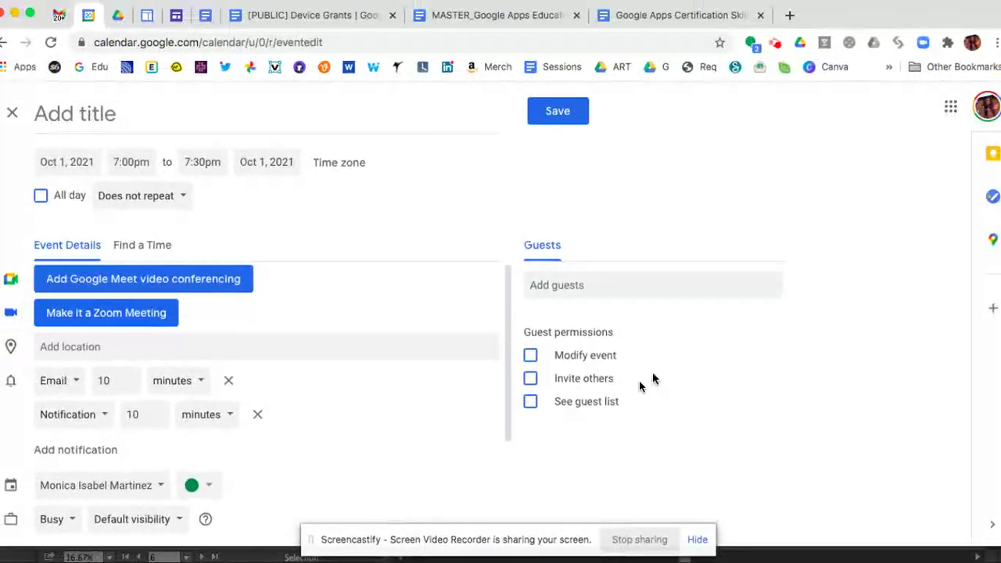
Title the event "Demo" with October 1, 2021 as its start date, and save it
click(78, 135)
text(Demo)
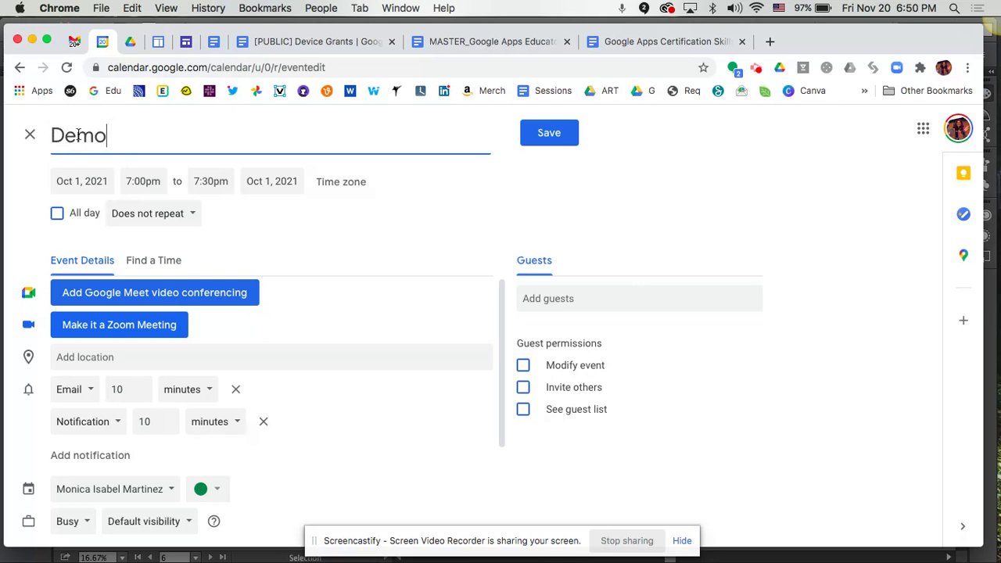
click(94, 178)
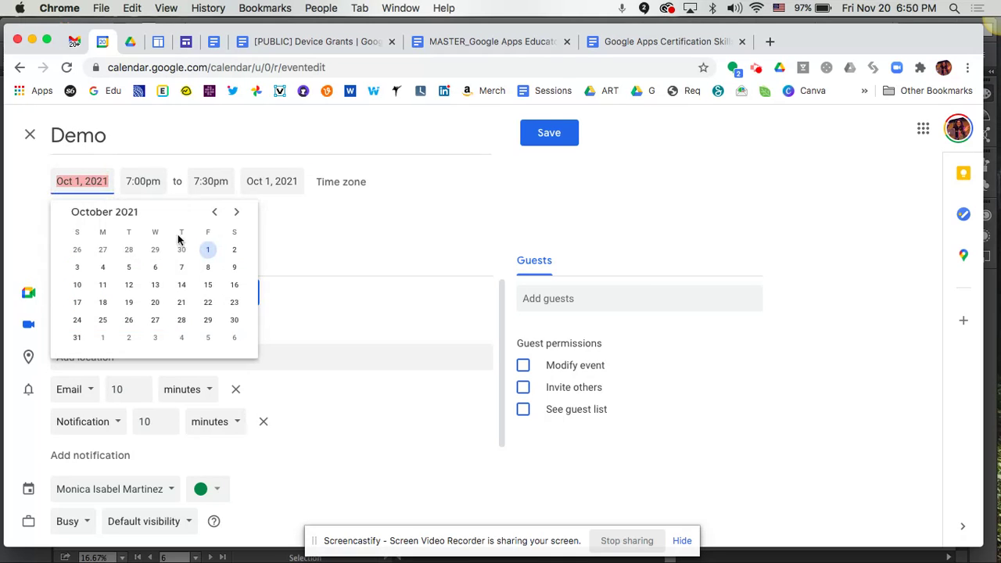
click(210, 250)
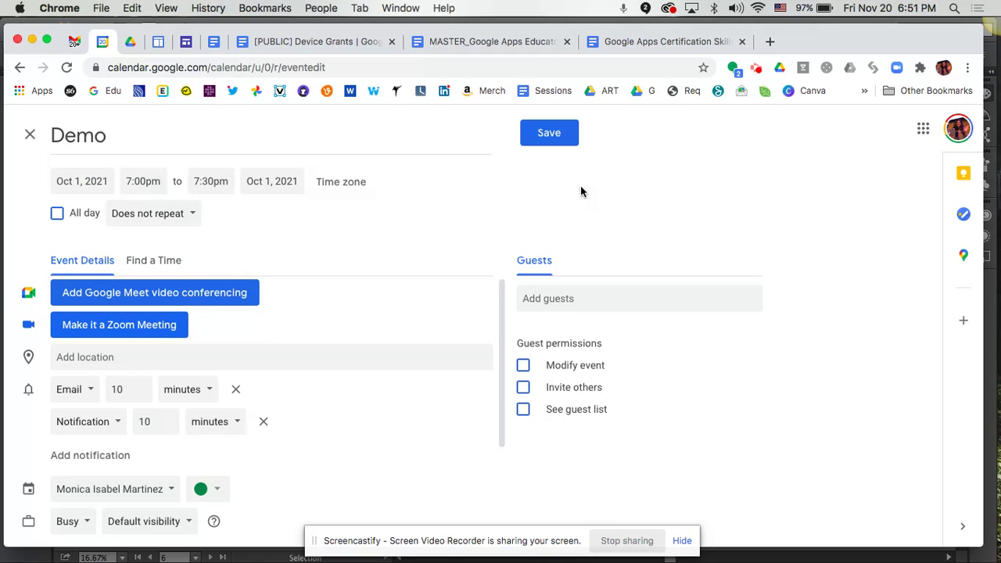
click(560, 143)
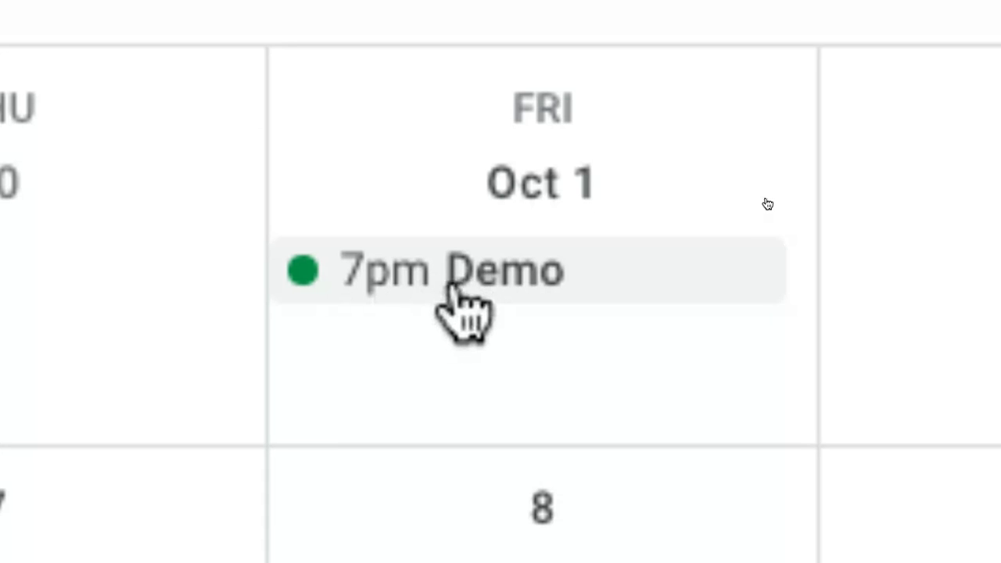
Open the Demo event on October 1 for editing, review its details, and save it without changes
click(462, 291)
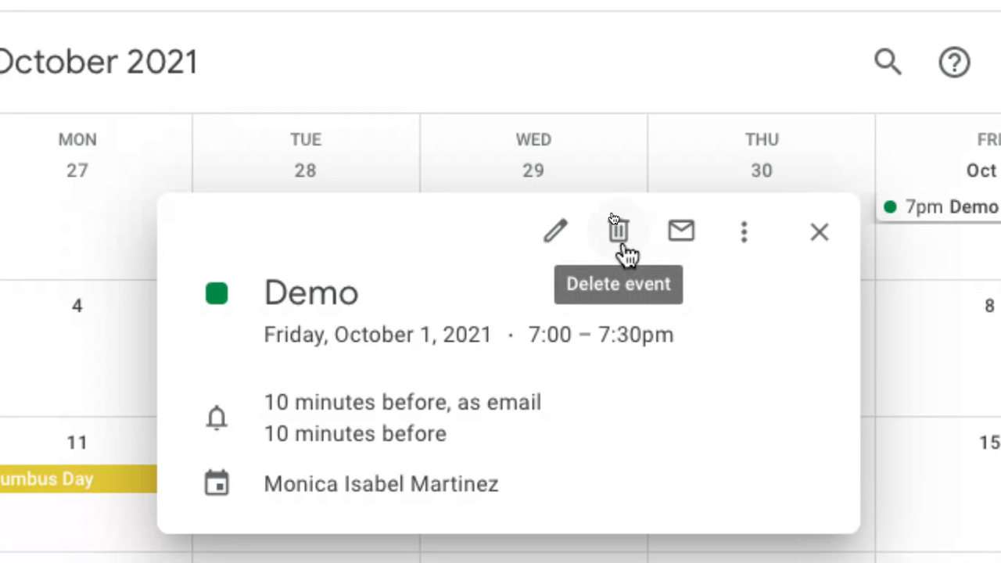
click(556, 233)
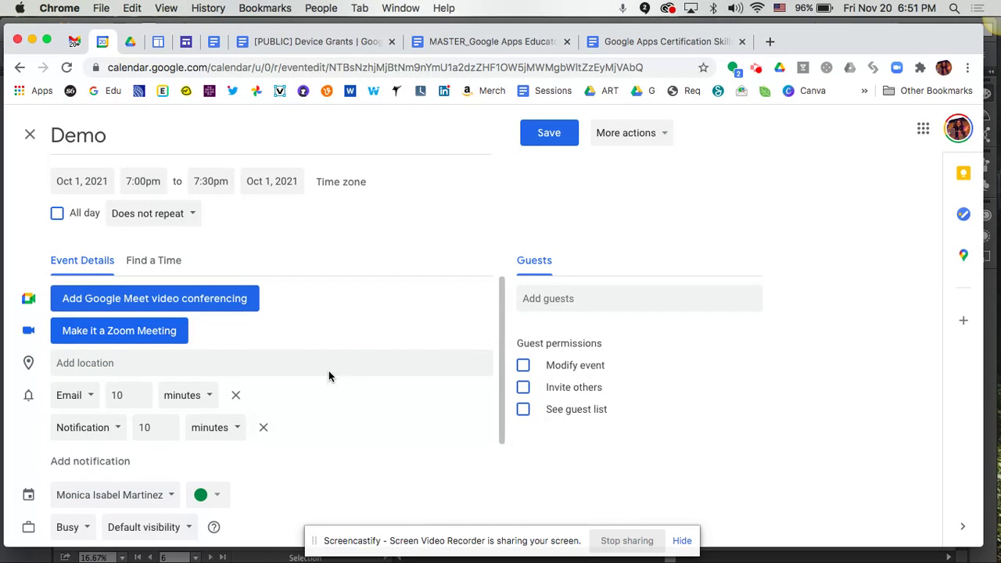
scroll(328, 371, down, 3)
scroll(329, 376, up, 3)
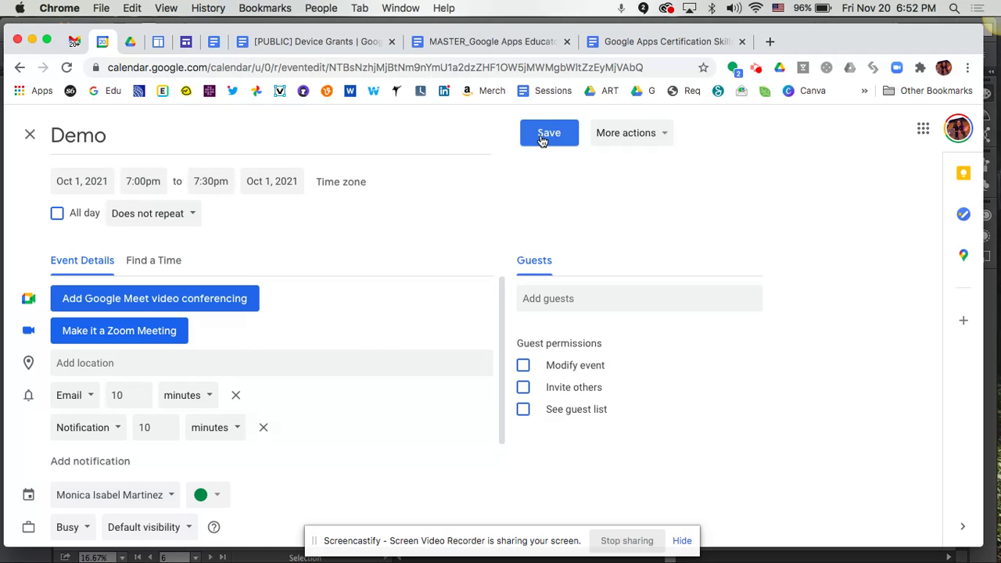
click(543, 137)
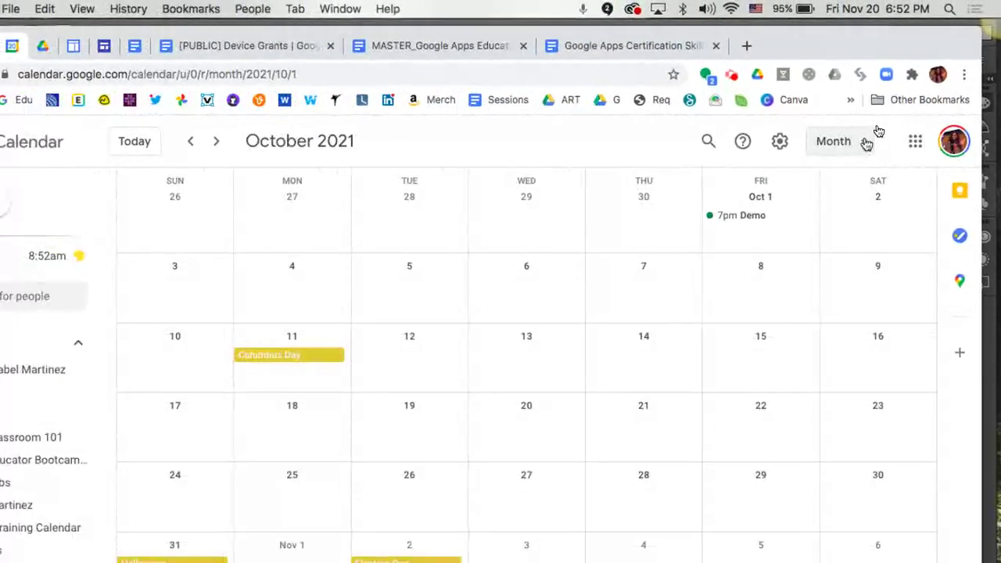
click(865, 144)
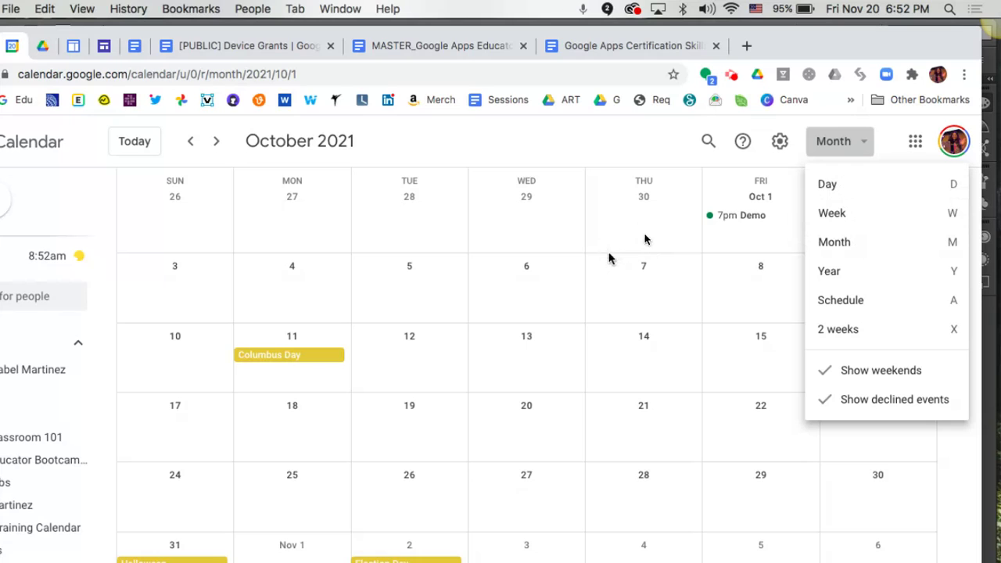
click(605, 147)
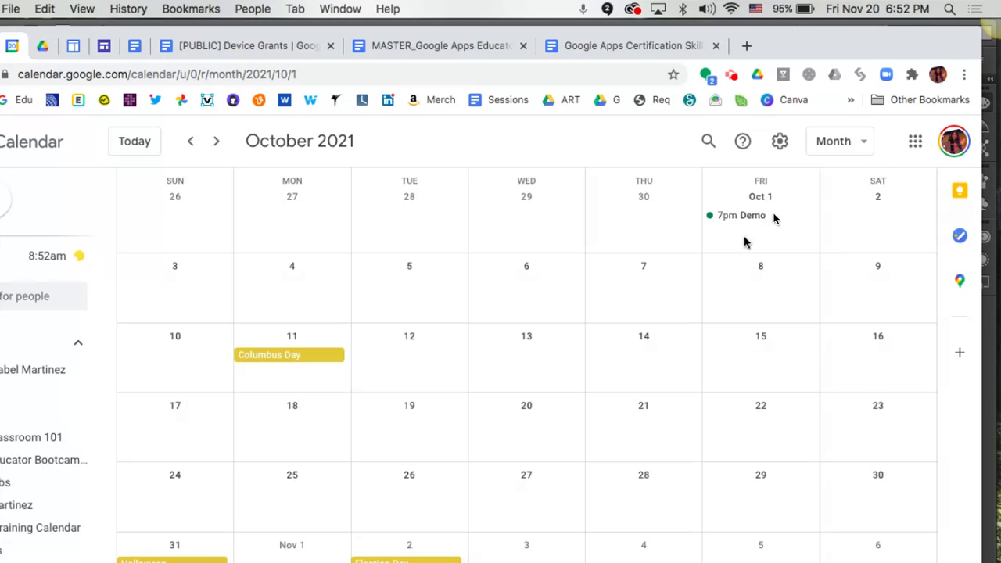
click(790, 243)
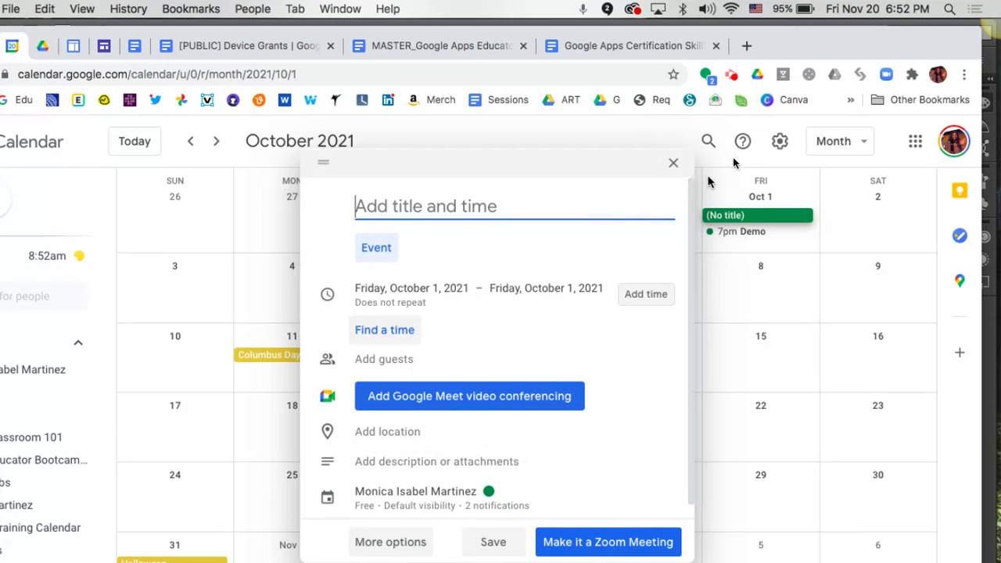
click(674, 163)
Switch the calendar to the Week view, leaving no new event draft open
click(834, 141)
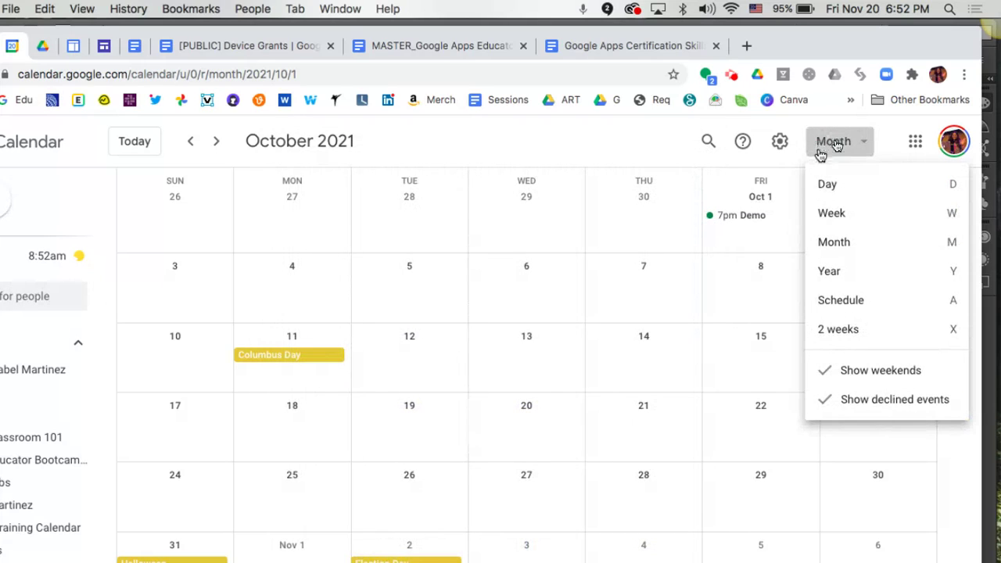
click(833, 213)
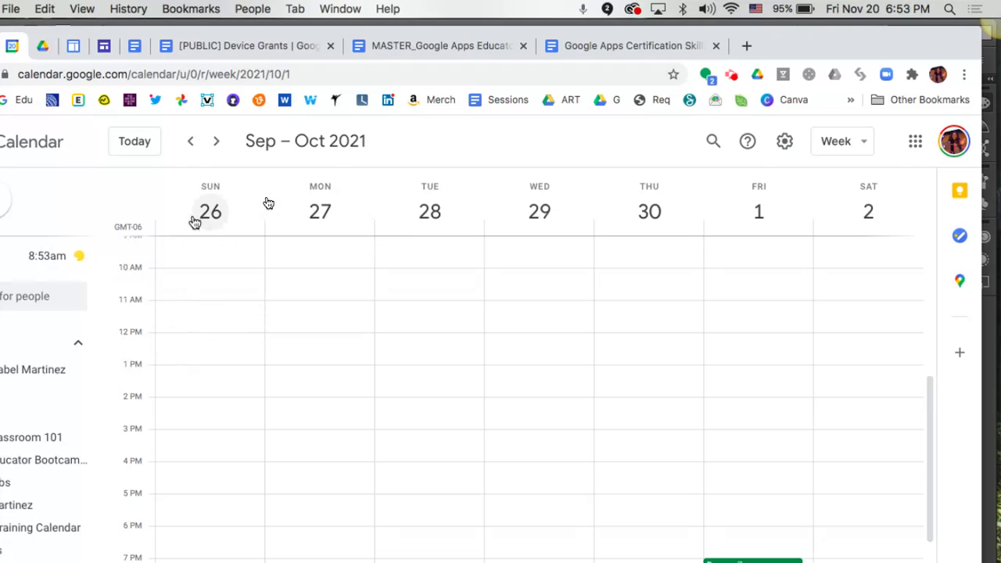
click(165, 339)
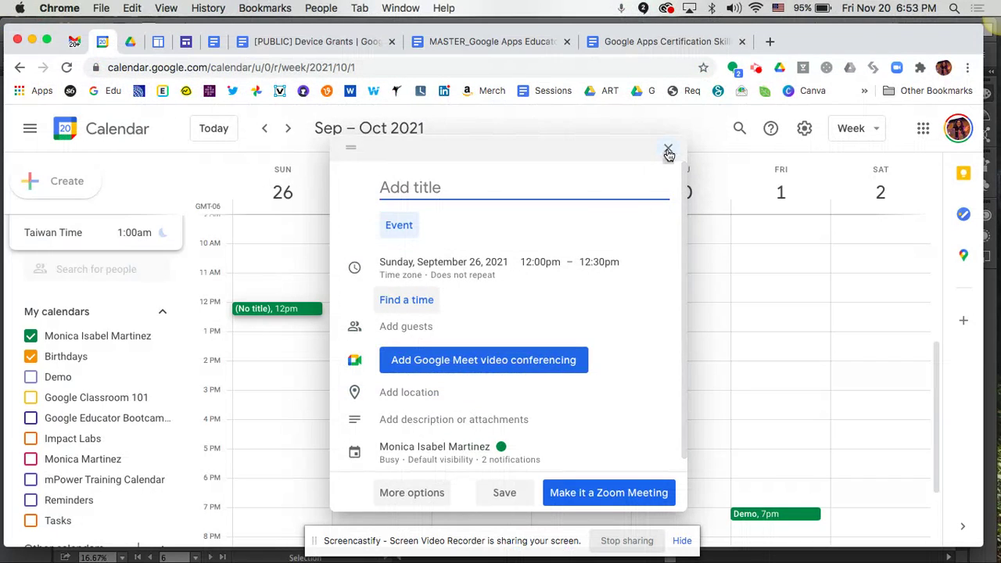
click(669, 151)
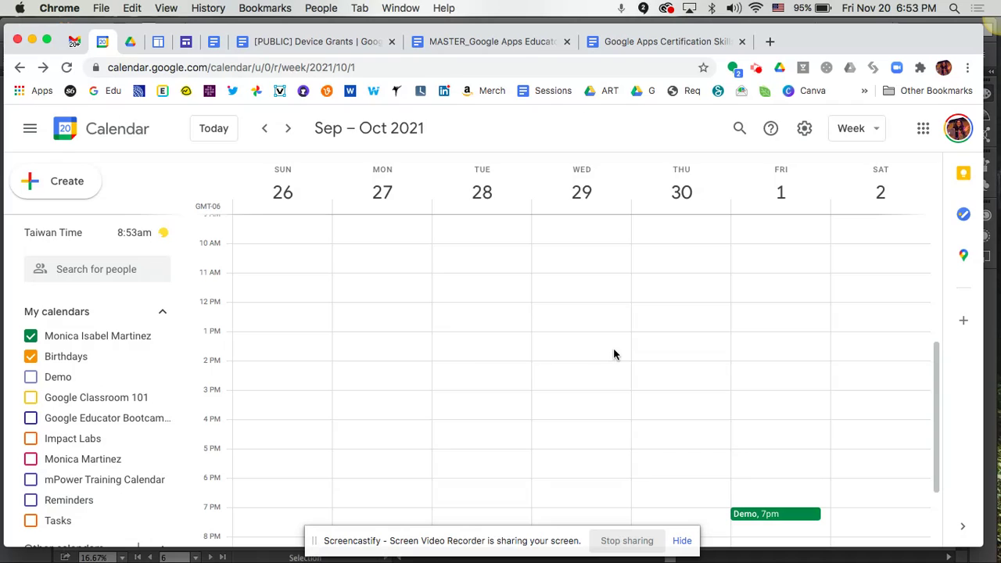